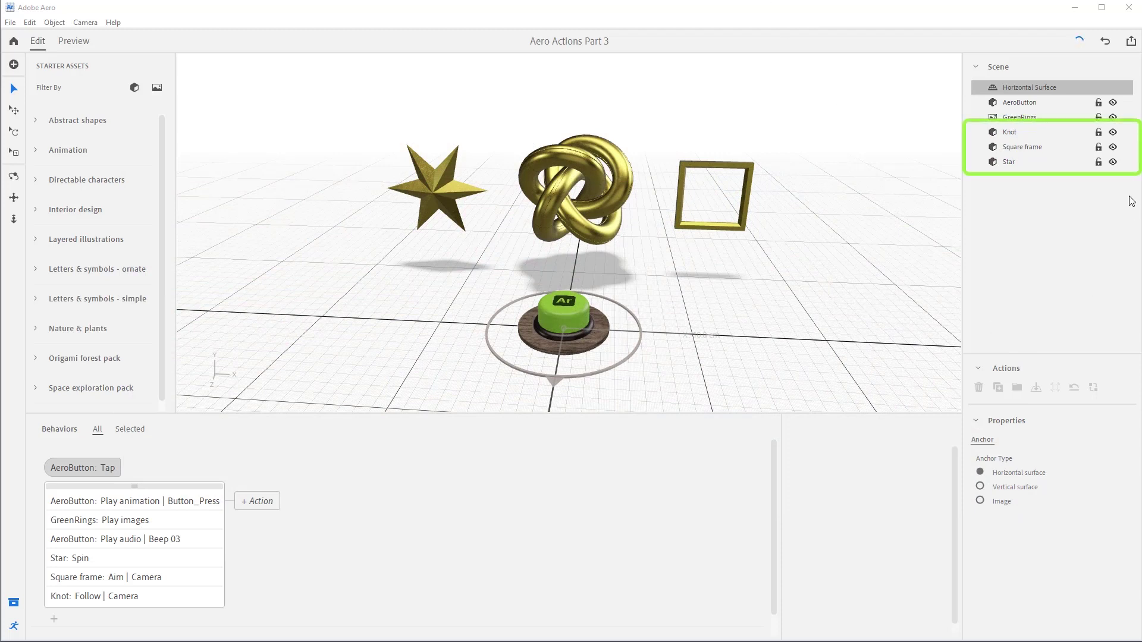
# Step: Hide the Knot, Square frame and Star, leaving only the AeroButton visible
pyautogui.click(1113, 130)
pyautogui.click(1112, 146)
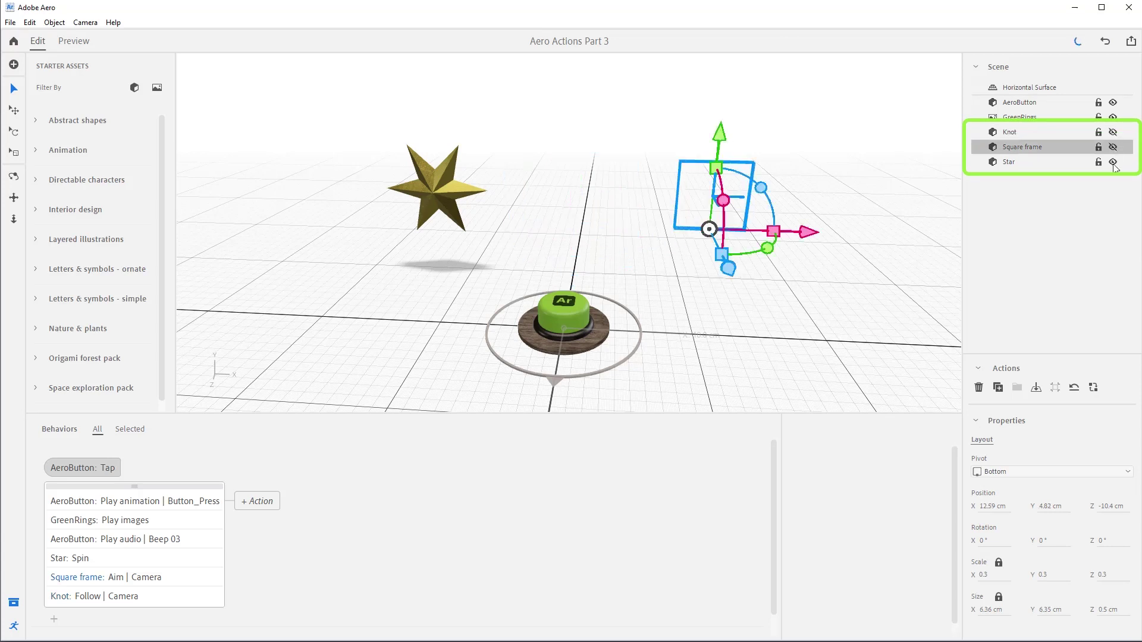
pyautogui.click(863, 120)
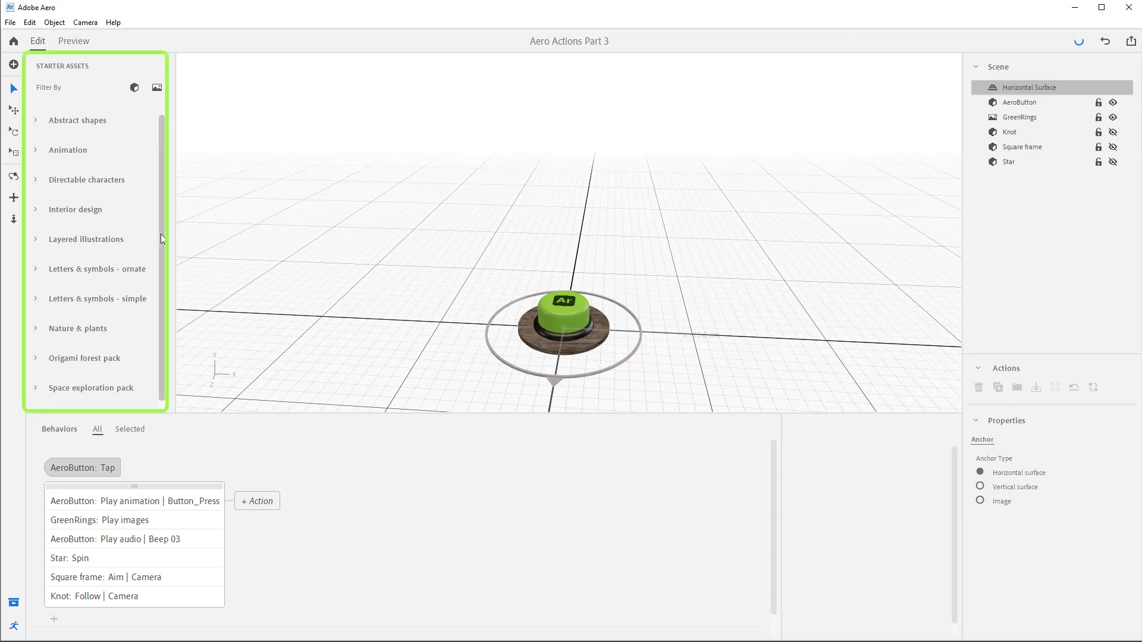
# Step: Add the Butterfly from the Origami forest pack to the scene
pyautogui.click(38, 359)
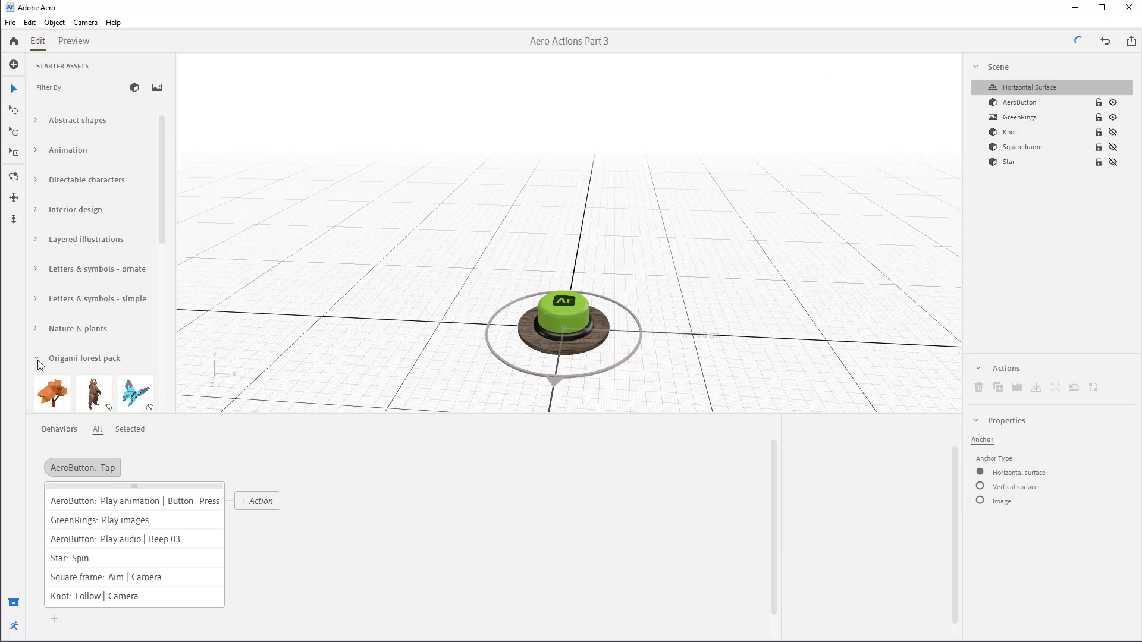
pyautogui.moveTo(162, 208); pyautogui.dragTo(161, 280)
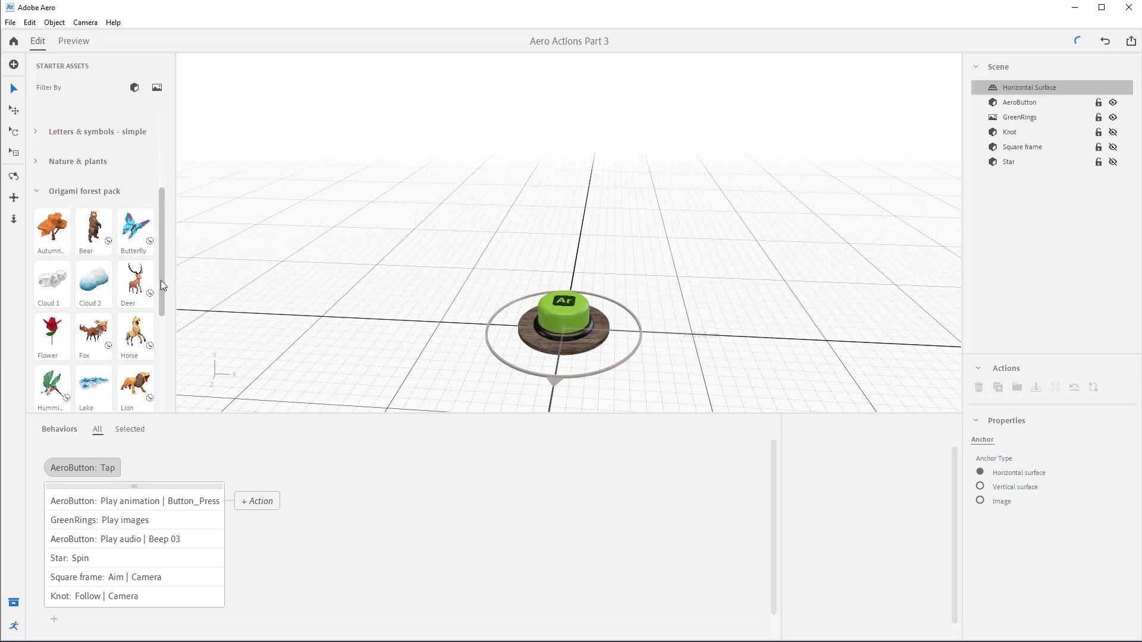
pyautogui.click(132, 233)
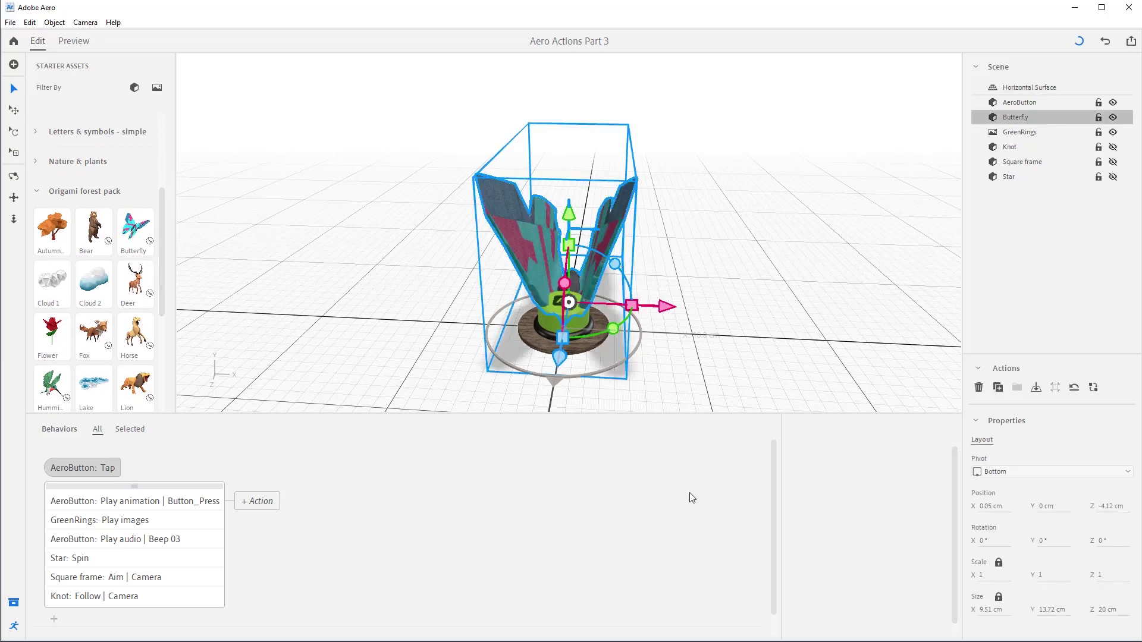
pyautogui.moveTo(739, 361); pyautogui.dragTo(719, 324, button='right')
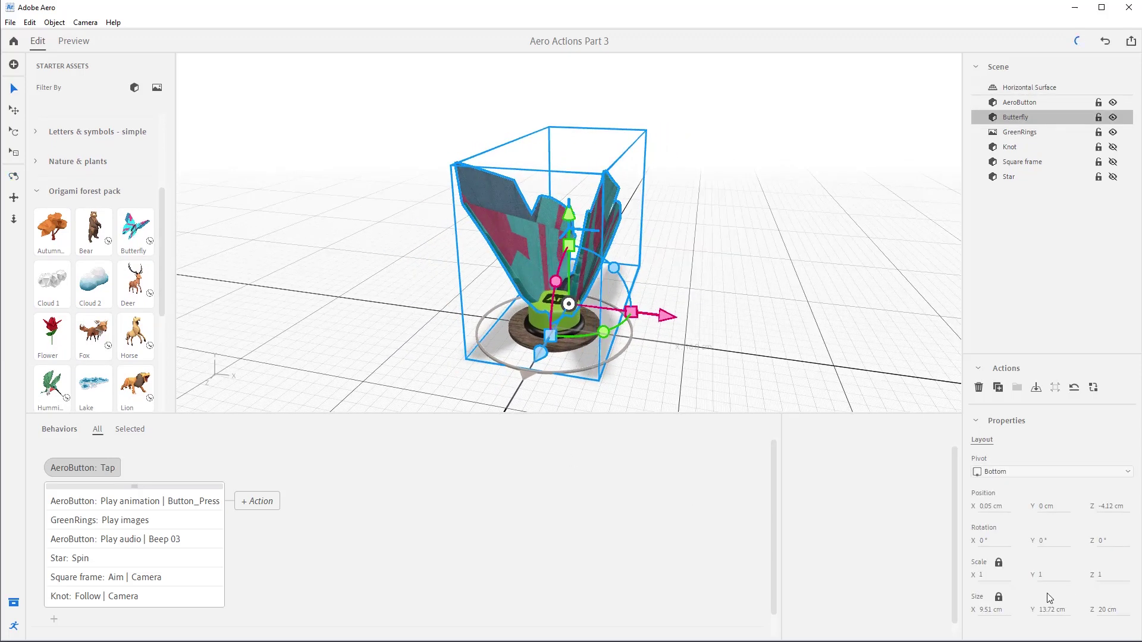
# Step: Set the butterfly's scale to 0.2, X position to 0 and Z to -20 cm
pyautogui.click(983, 577)
pyautogui.write('0.2')
pyautogui.press('Return')
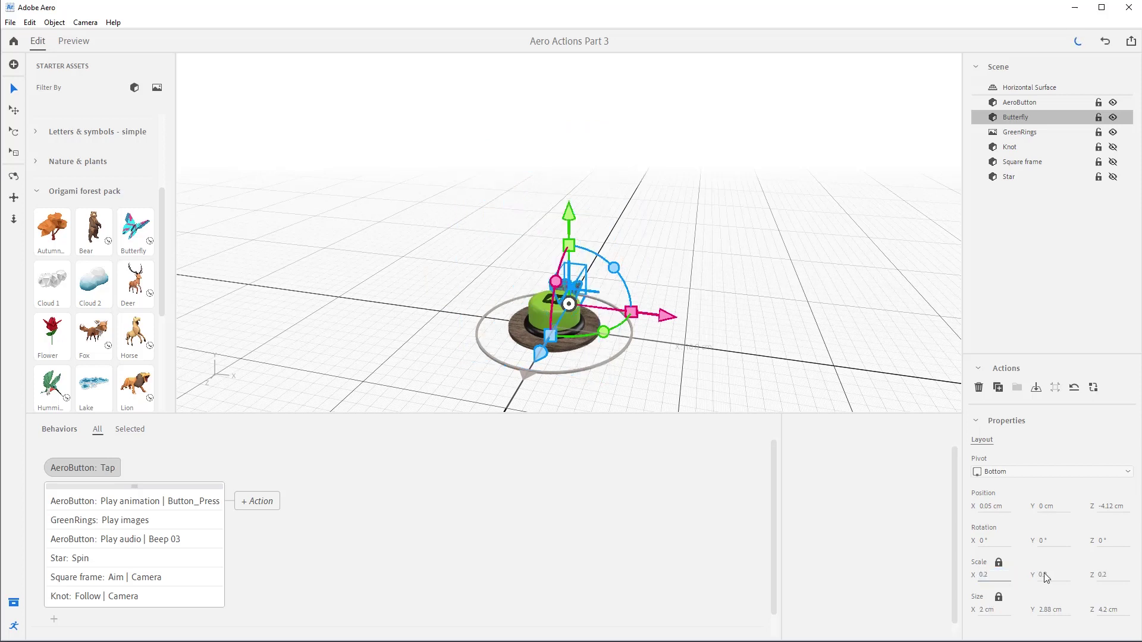
pyautogui.click(996, 506)
pyautogui.write('0')
pyautogui.press('Return')
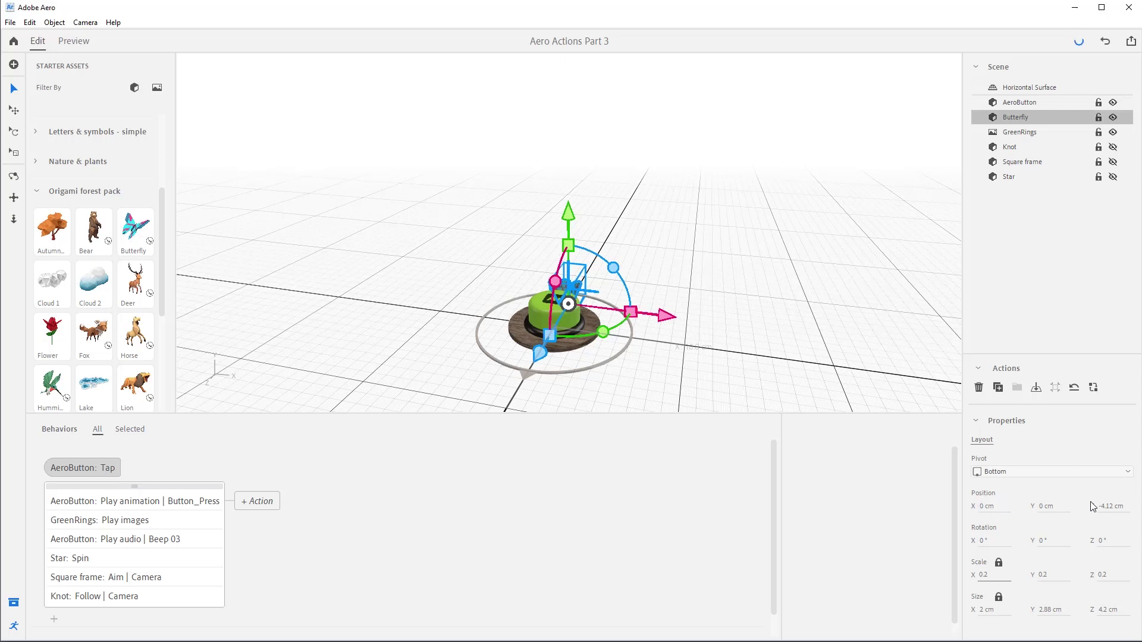
pyautogui.click(1108, 507)
pyautogui.write('-20')
pyautogui.press('Return')
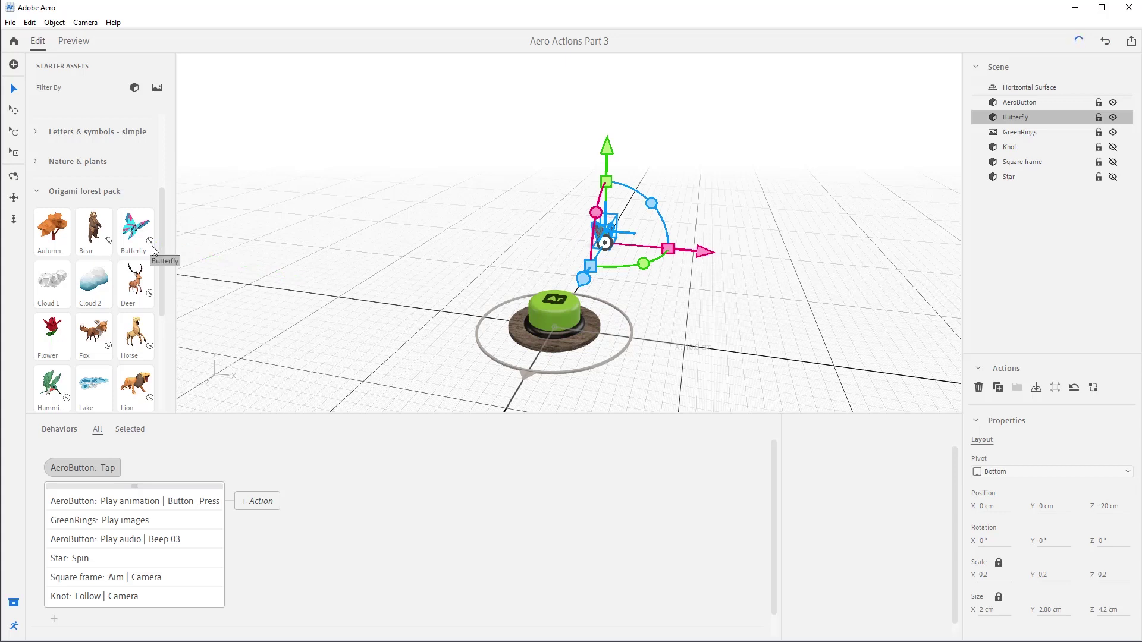
pyautogui.moveTo(773, 565); pyautogui.dragTo(769, 593)
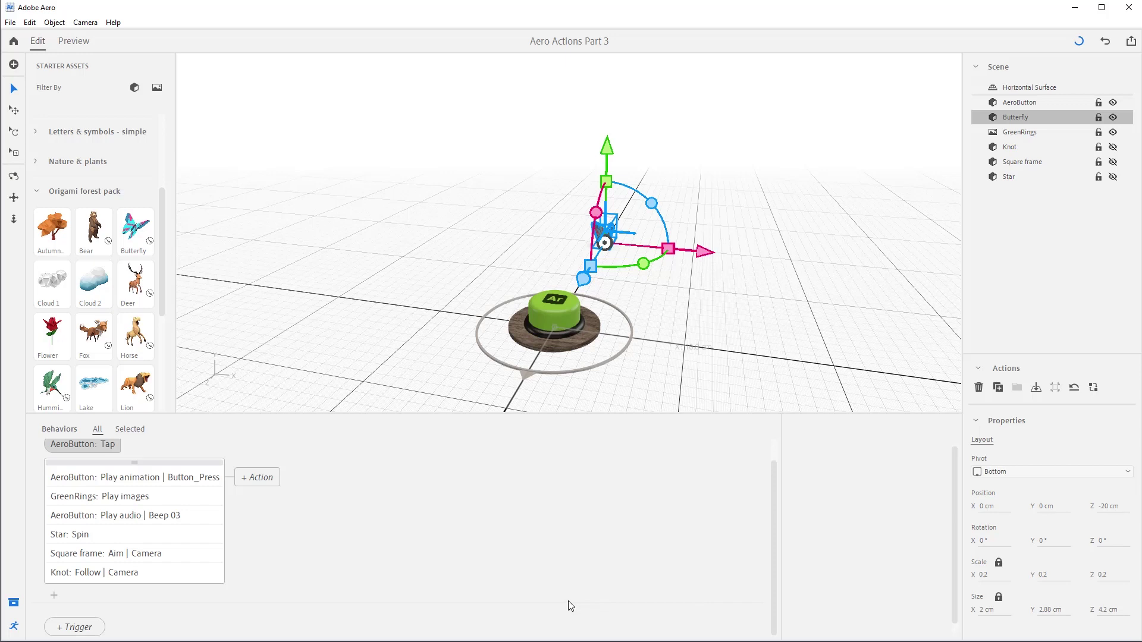
# Step: Add a Play animation action using Butterfly flying, looping infinitely
pyautogui.click(54, 597)
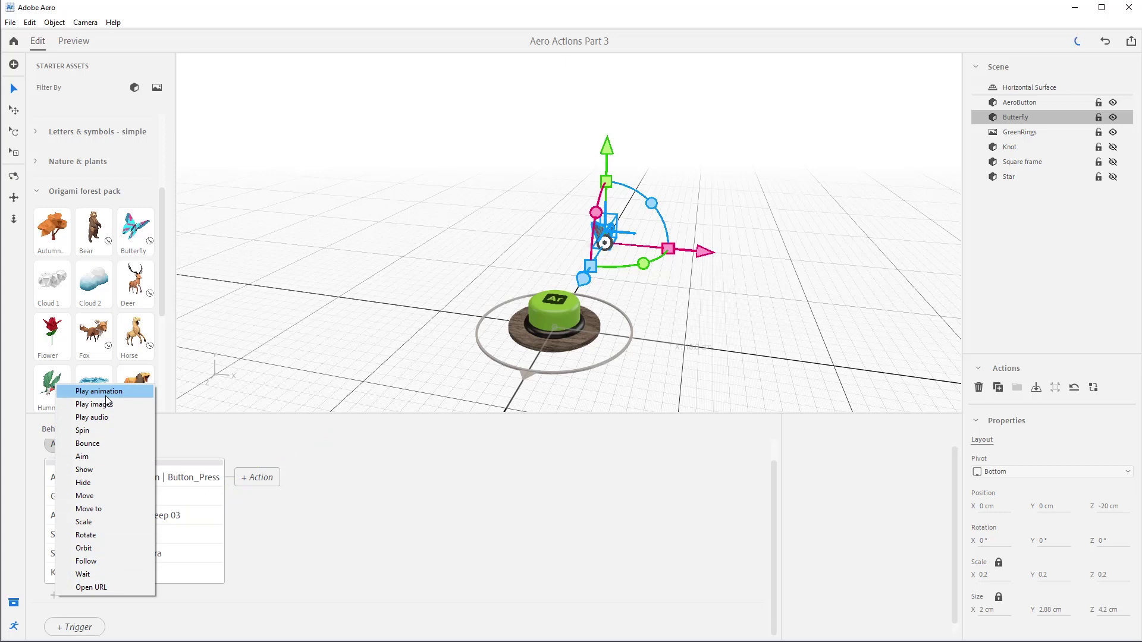
pyautogui.click(100, 392)
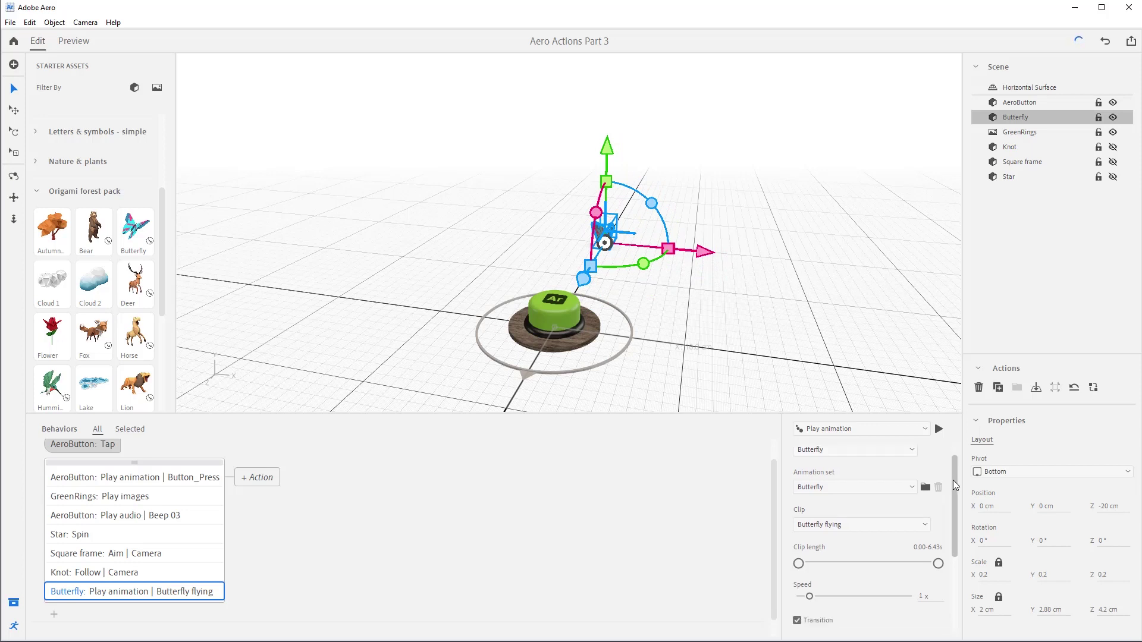
pyautogui.moveTo(953, 470); pyautogui.dragTo(945, 536)
pyautogui.click(798, 624)
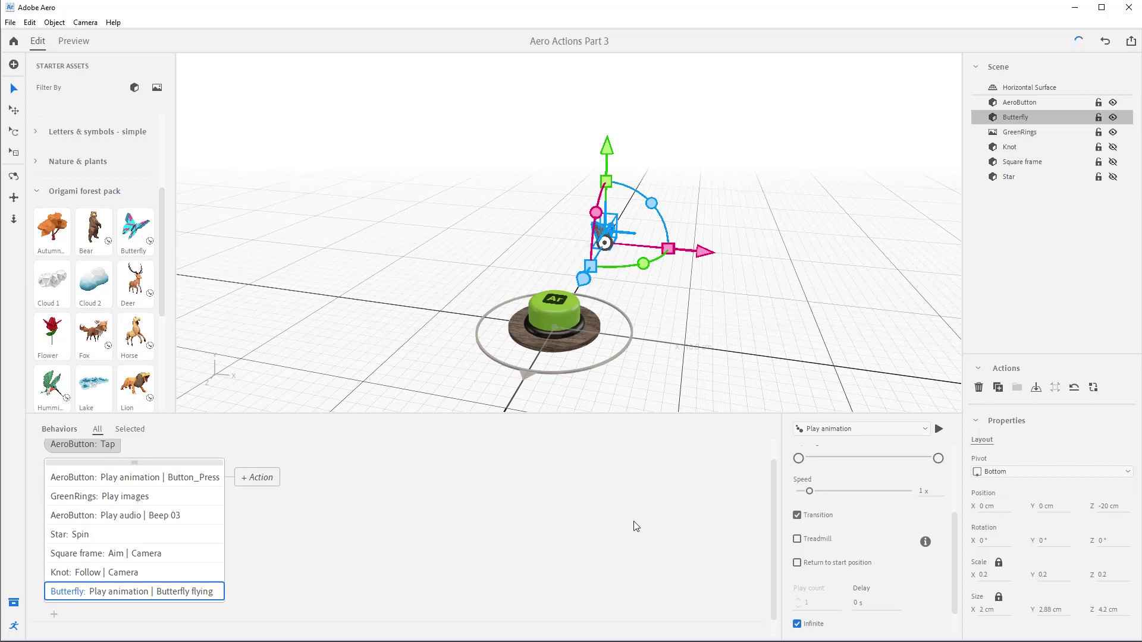
# Step: Add a Butterfly Aim action targeting the Camera with a 10 s duration
pyautogui.click(54, 617)
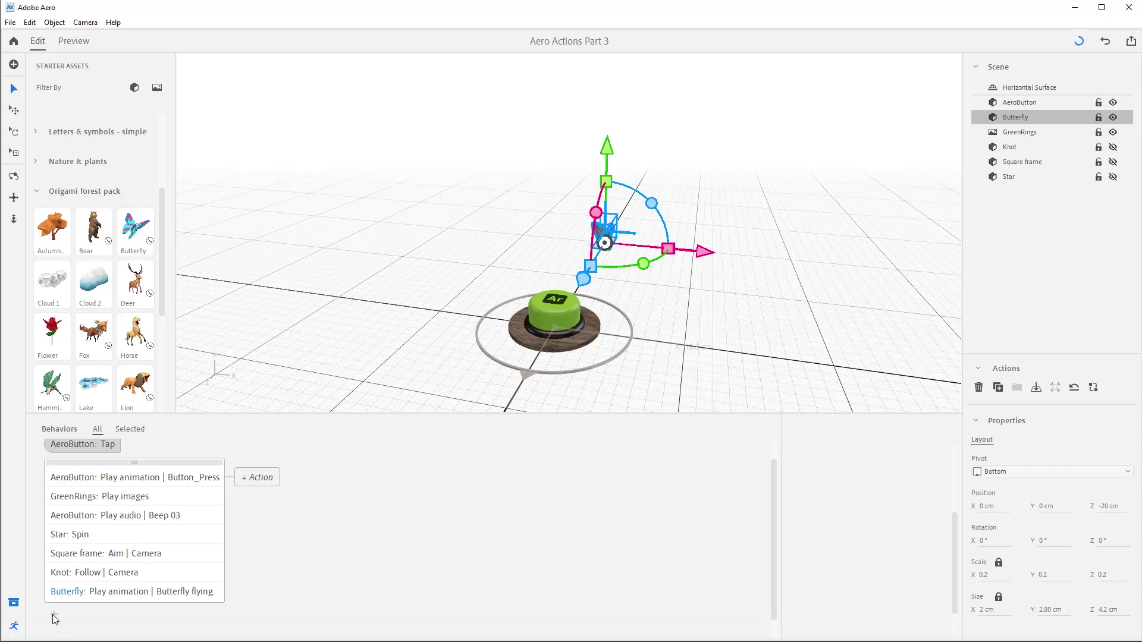
pyautogui.click(86, 475)
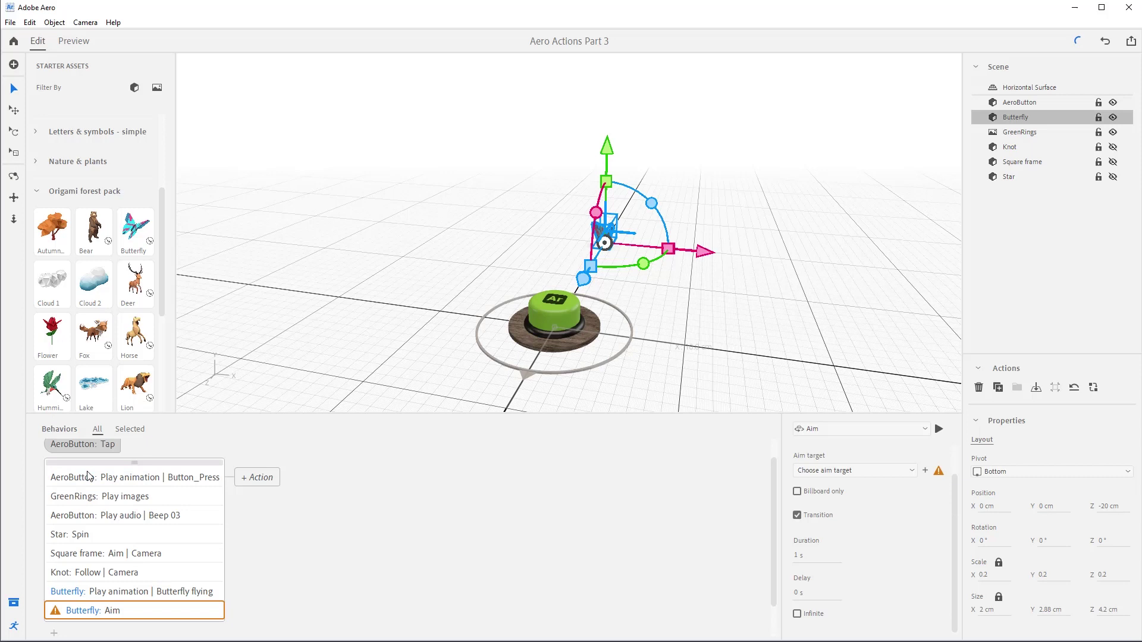
pyautogui.click(910, 470)
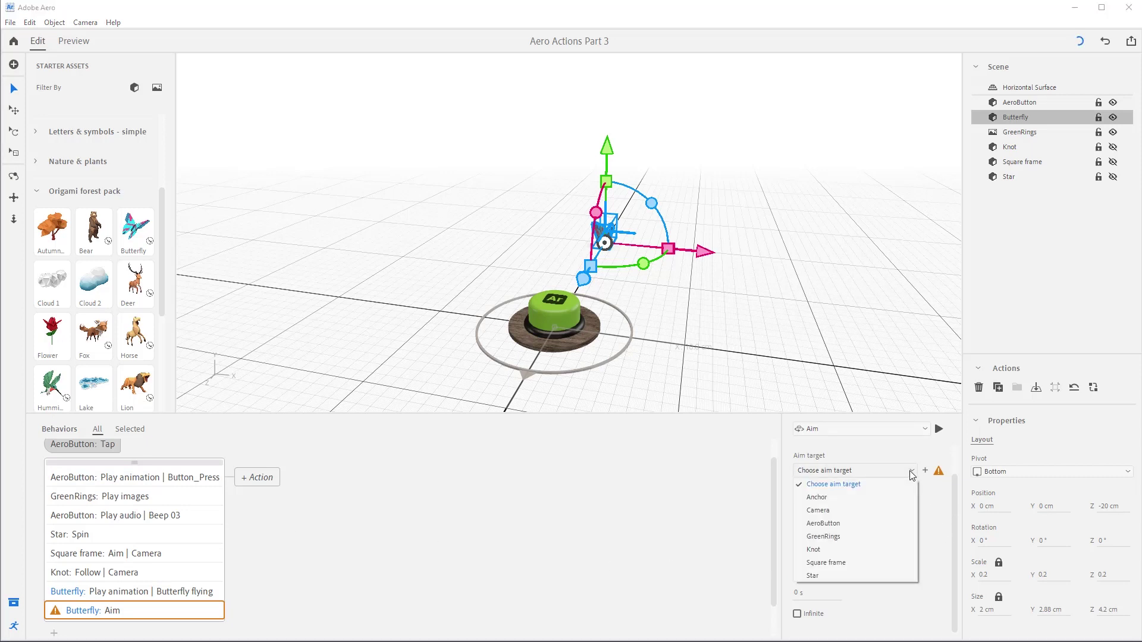
pyautogui.click(882, 510)
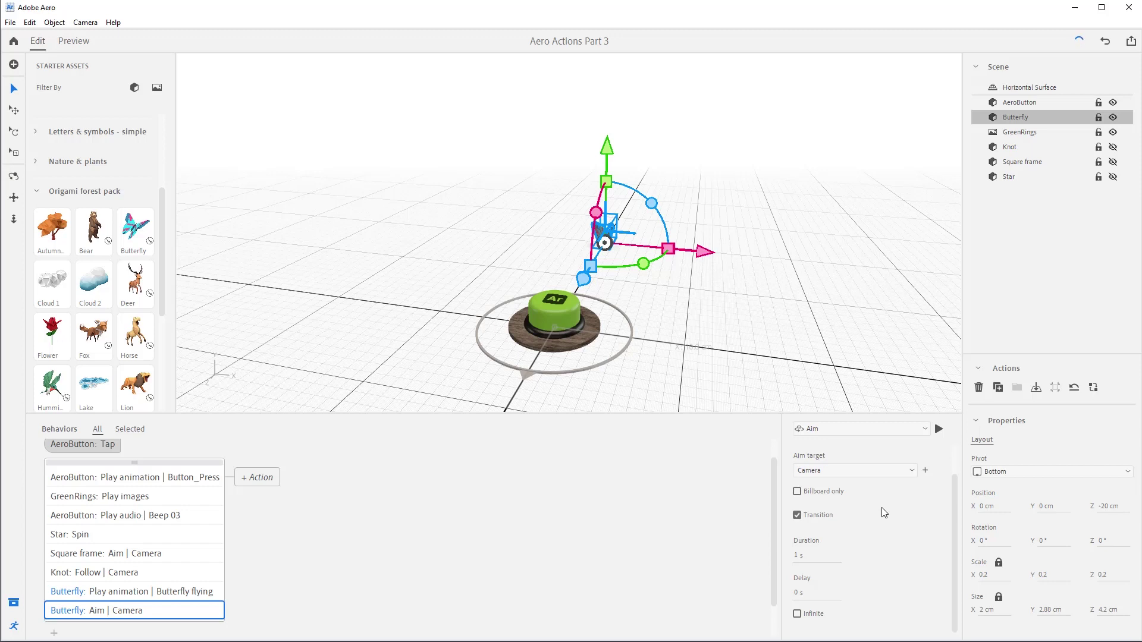
pyautogui.doubleClick(798, 556)
pyautogui.press('Return')
# Step: Add a Butterfly Follow action: target Camera, duration 10 s, easing Ease out
pyautogui.click(54, 636)
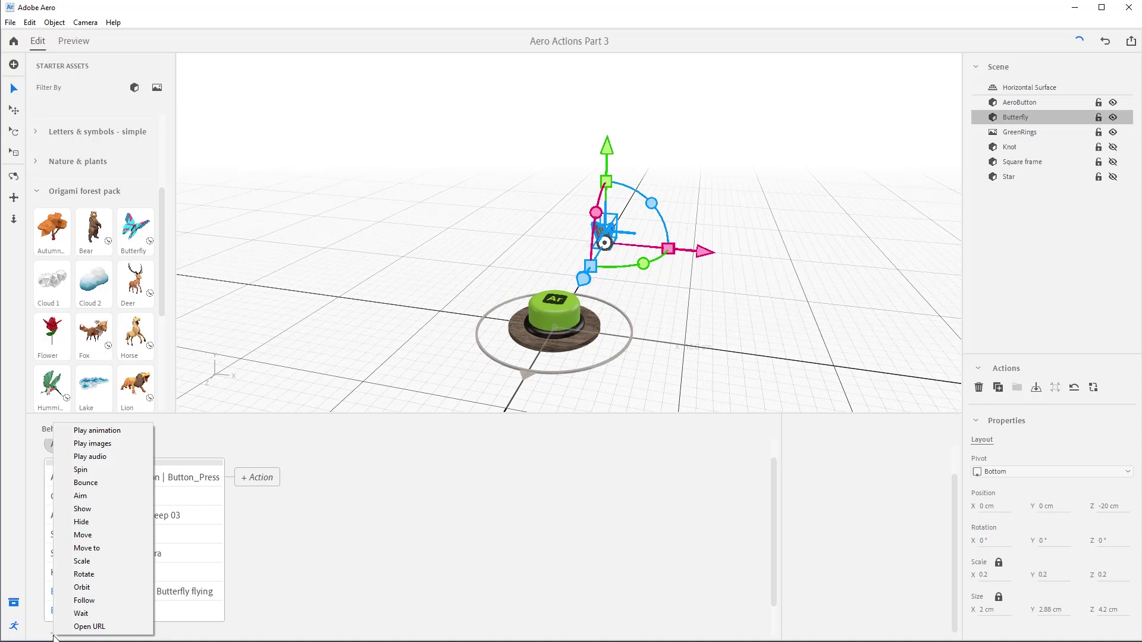
pyautogui.click(104, 600)
pyautogui.scroll(-1, 272, 593)
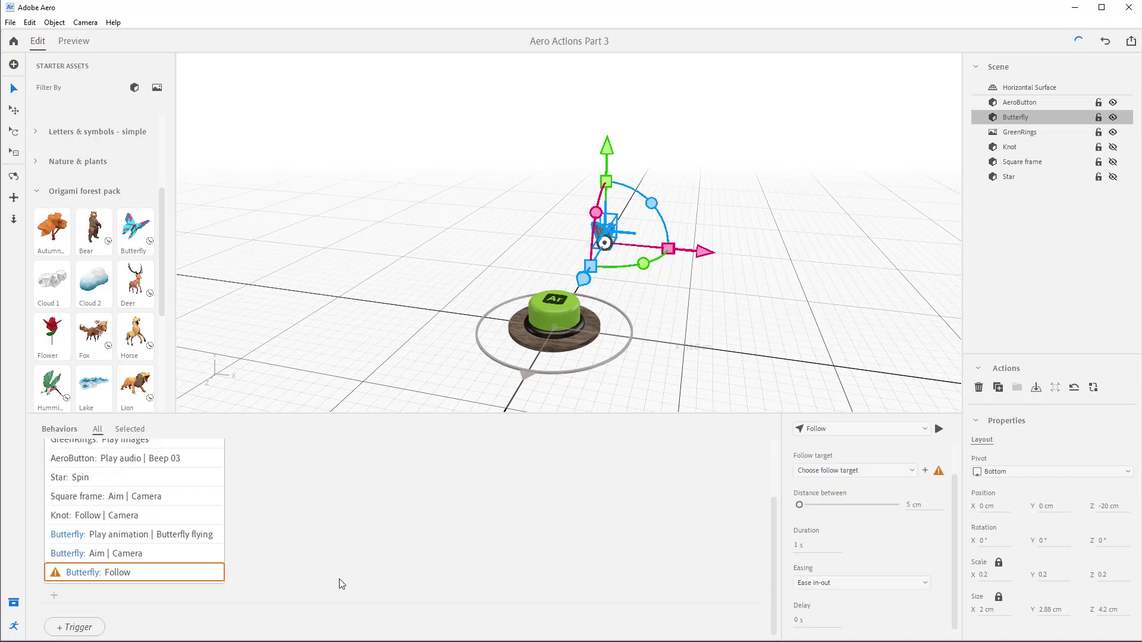
pyautogui.click(901, 469)
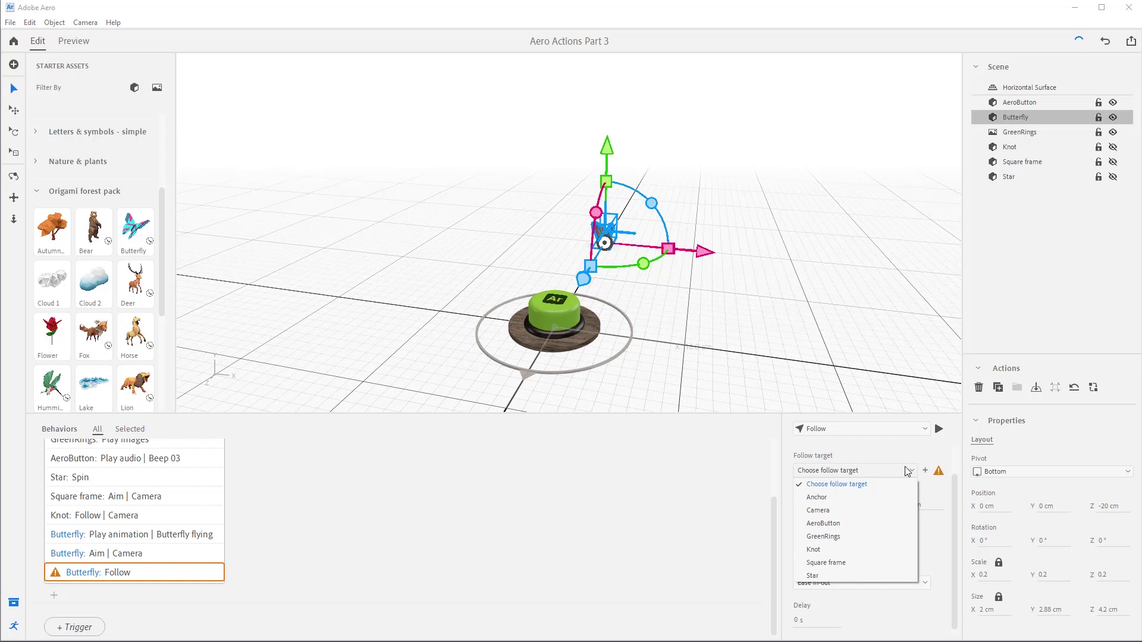
pyautogui.click(873, 513)
pyautogui.click(797, 547)
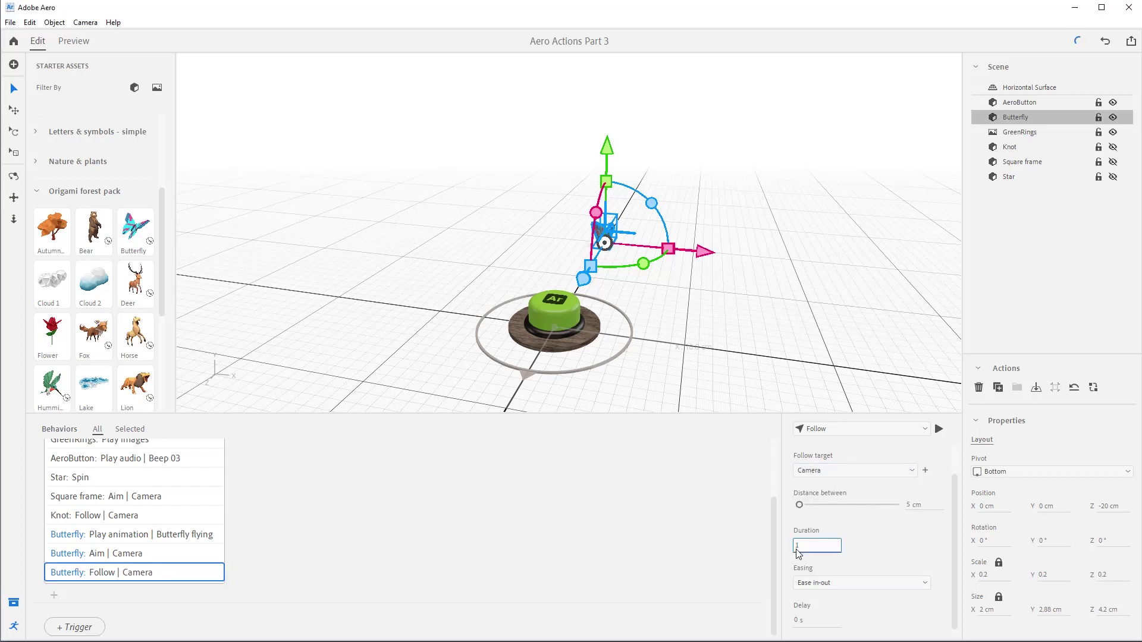
pyautogui.write('0')
pyautogui.press('Return')
pyautogui.click(879, 583)
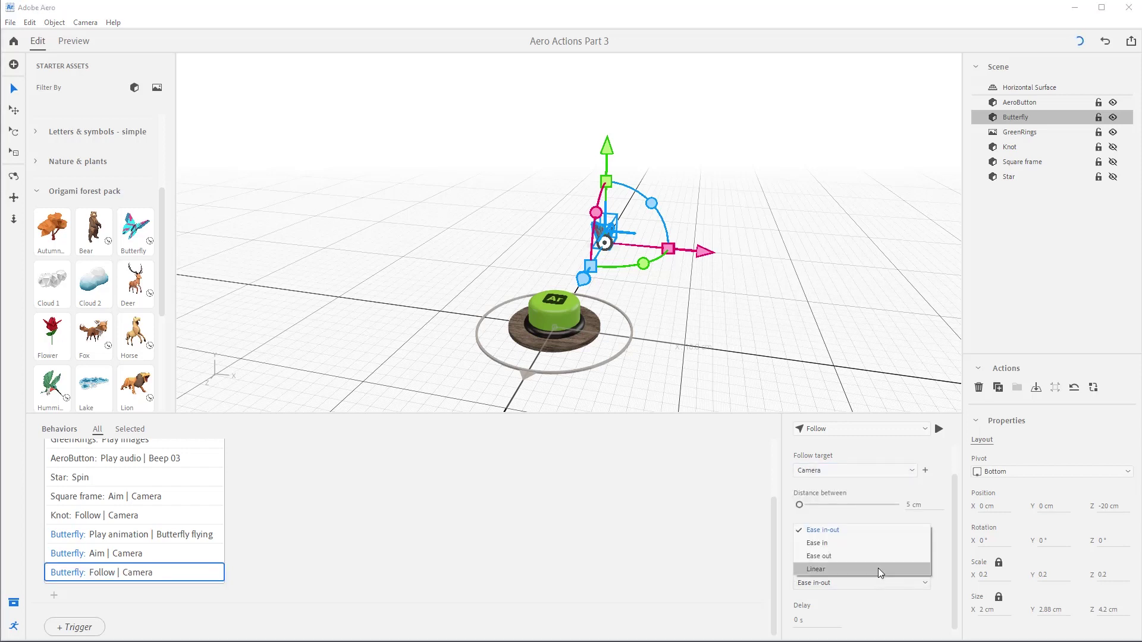
pyautogui.click(876, 557)
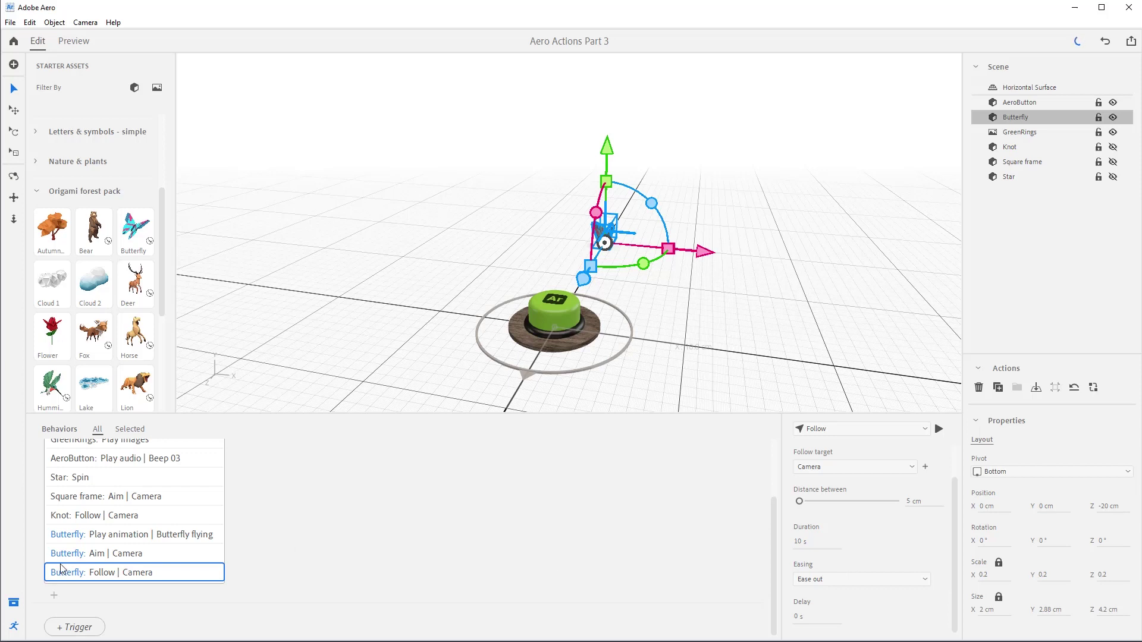
# Step: Add a Butterfly Play audio action using Nature trail from the Ambience folder
pyautogui.click(54, 600)
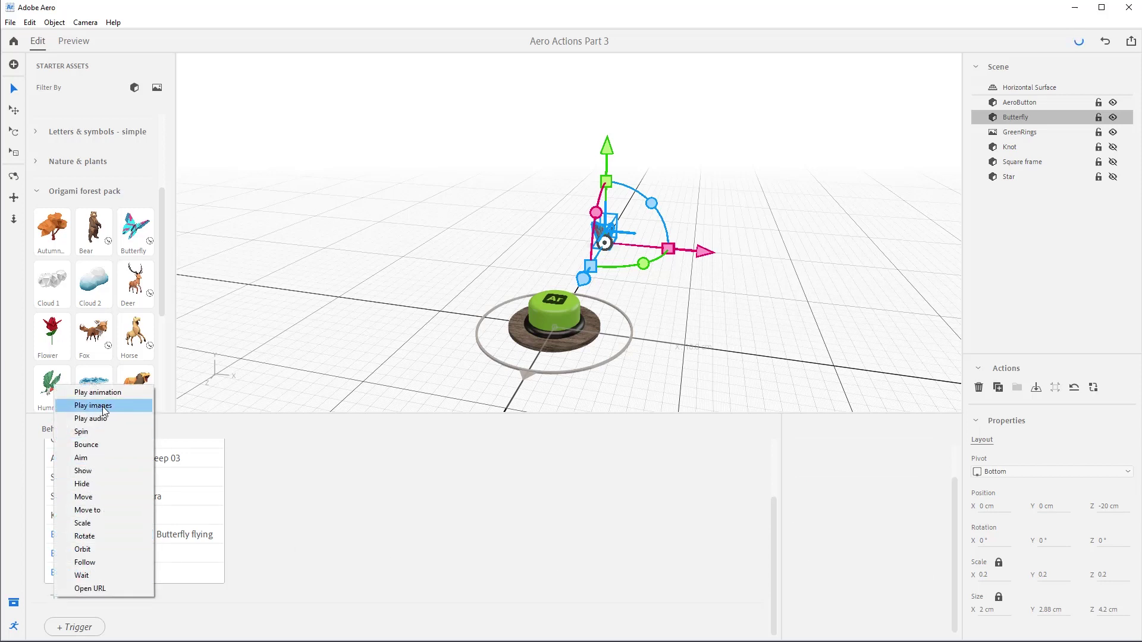
pyautogui.click(102, 419)
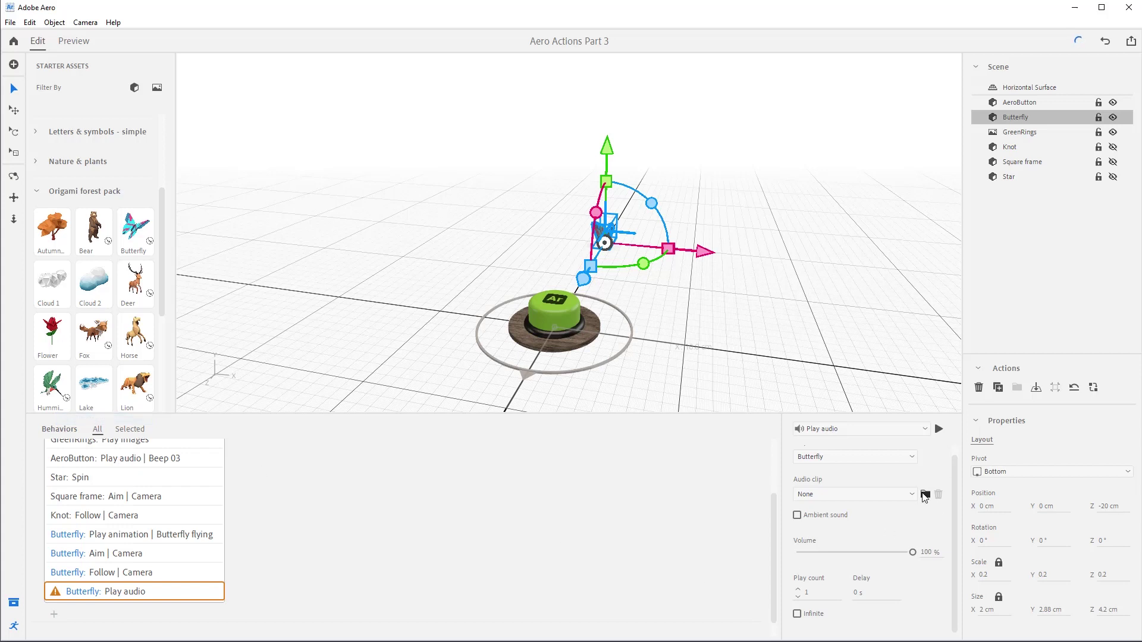
pyautogui.click(924, 496)
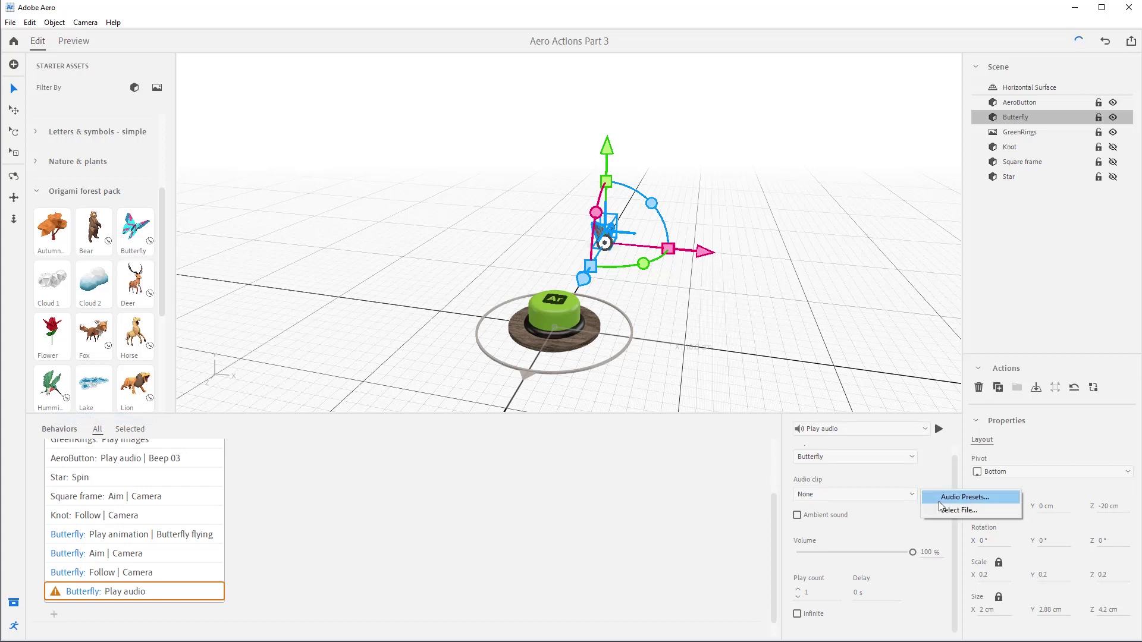
pyautogui.click(939, 502)
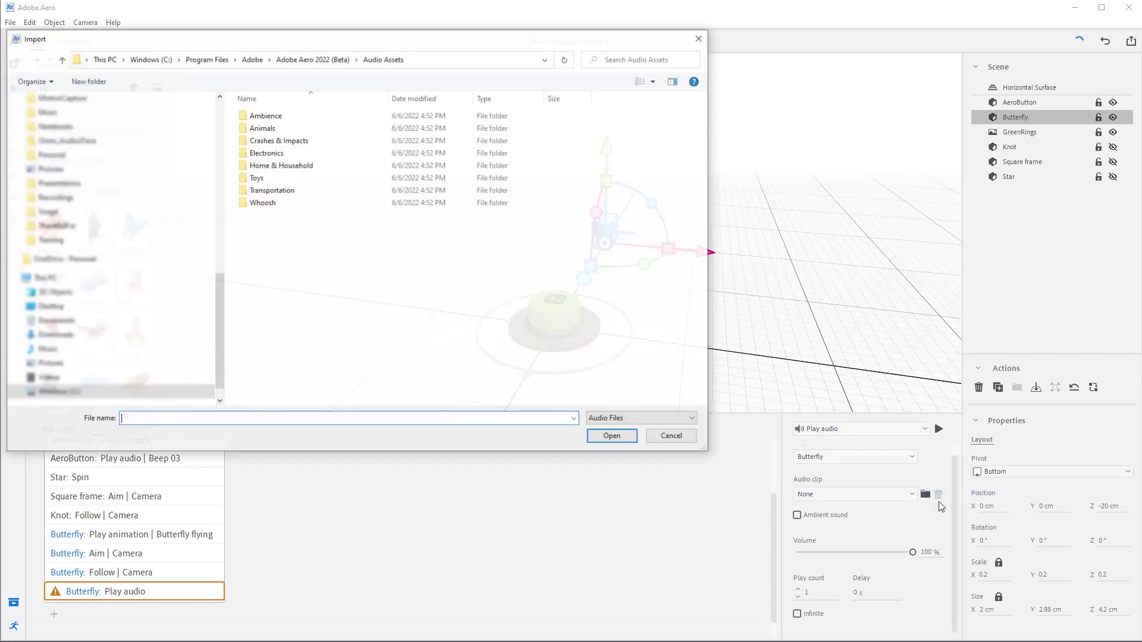
pyautogui.doubleClick(268, 116)
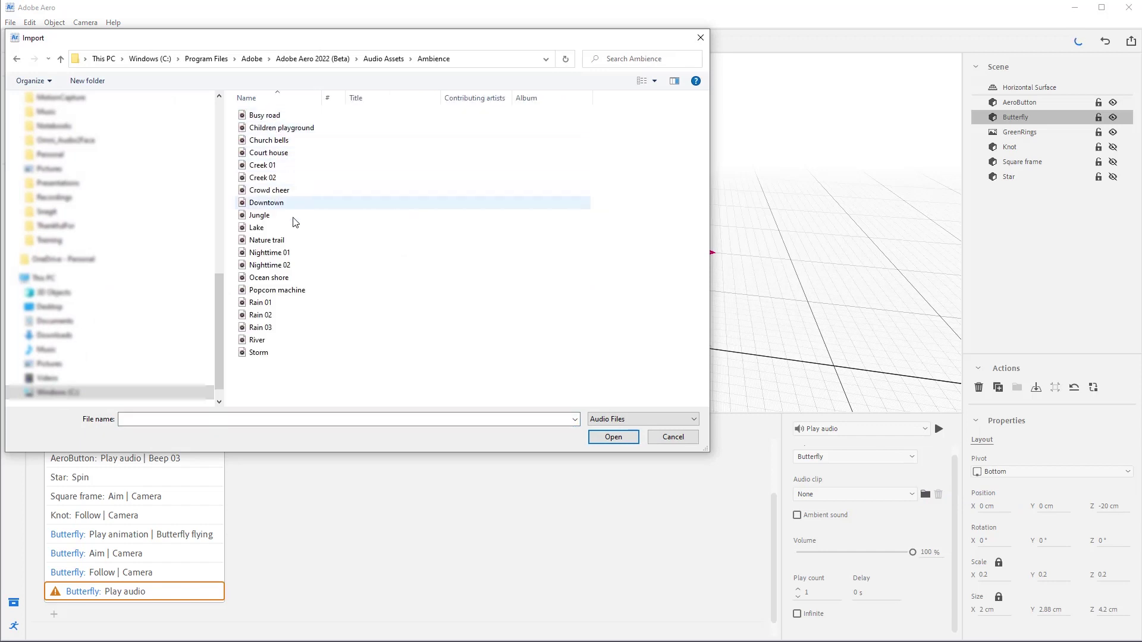
pyautogui.click(285, 240)
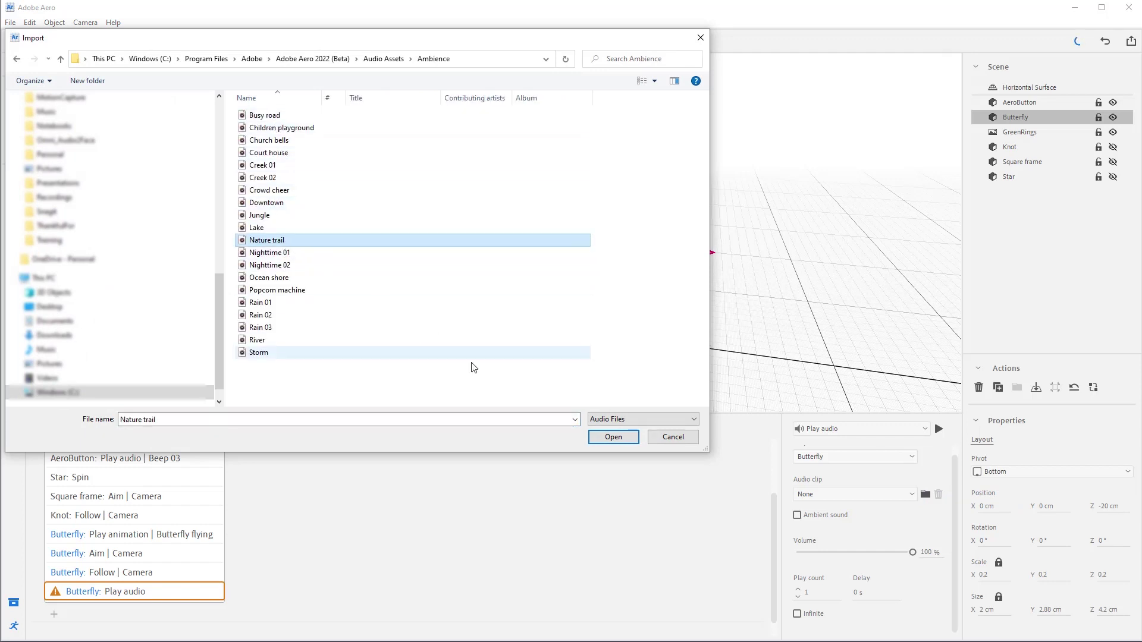
pyautogui.click(613, 437)
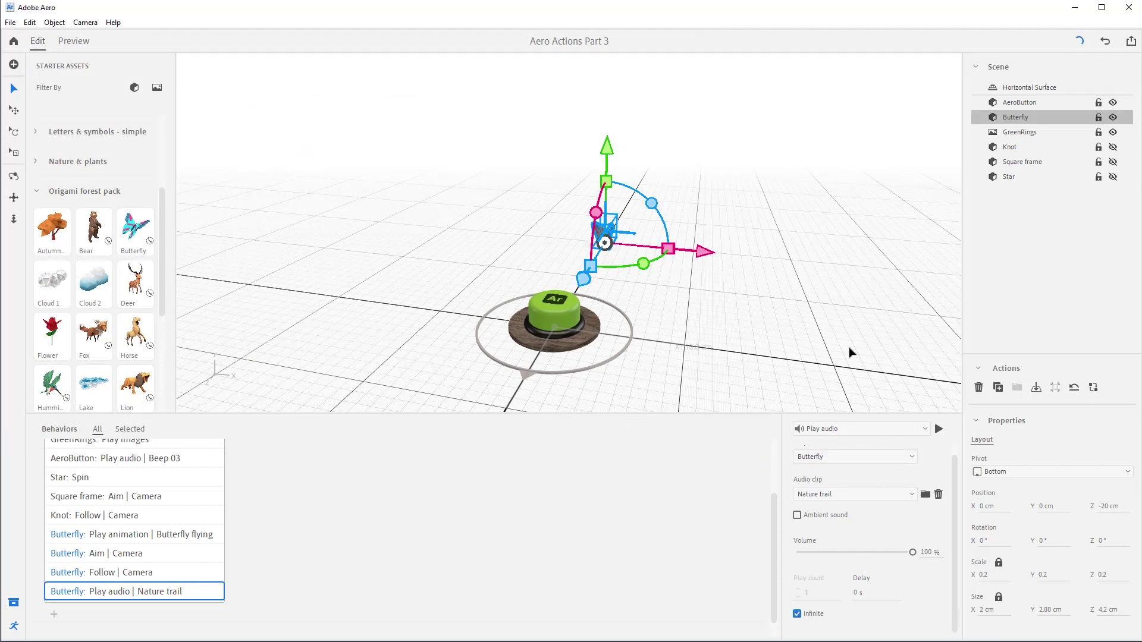
# Step: In Preview mode, tap the AeroButton and orbit to watch the butterfly fly
pyautogui.click(74, 41)
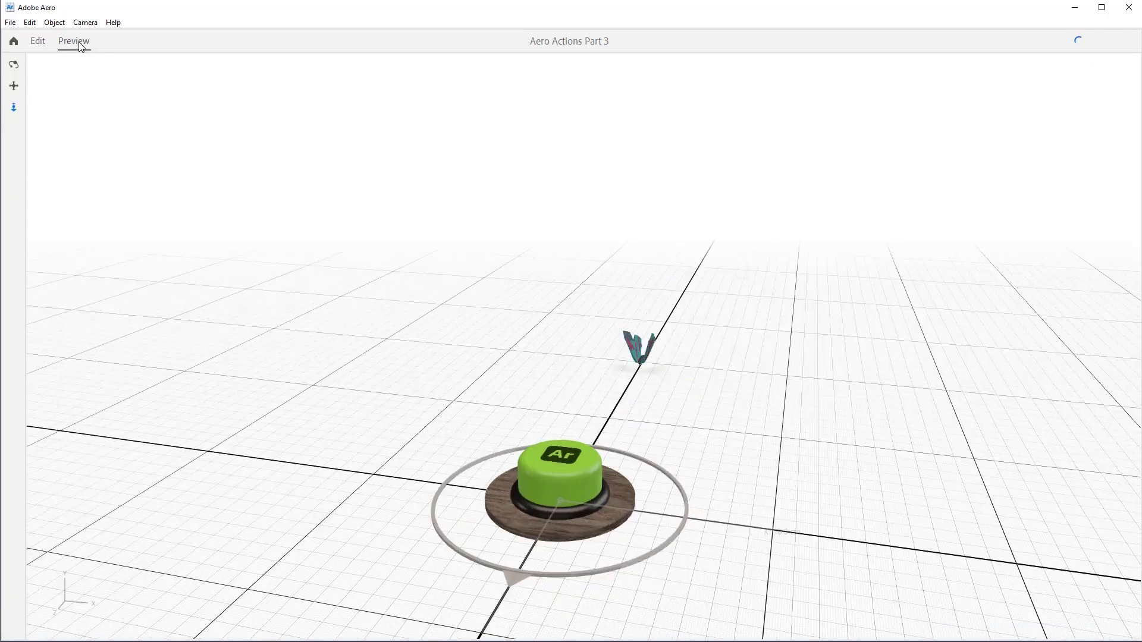
pyautogui.click(563, 463)
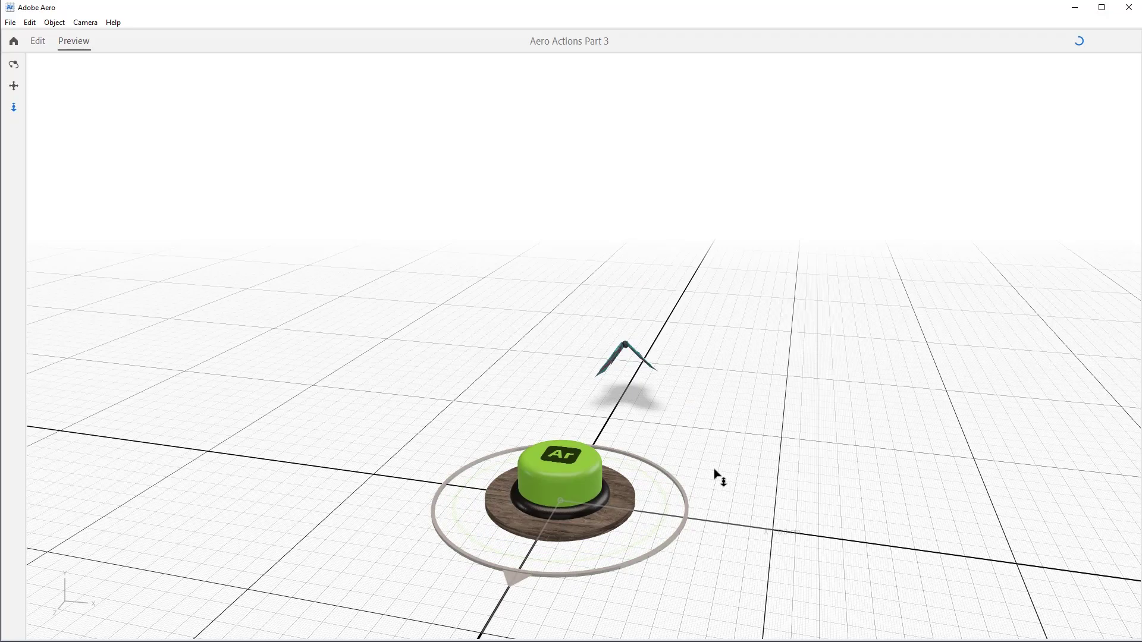
pyautogui.moveTo(713, 477)
pyautogui.mouseDown()
pyautogui.moveTo(654, 444)
pyautogui.moveTo(617, 441)
pyautogui.moveTo(647, 467)
pyautogui.moveTo(724, 459)
pyautogui.moveTo(865, 406)
pyautogui.moveTo(936, 401)
pyautogui.moveTo(1000, 438)
pyautogui.moveTo(925, 461)
pyautogui.moveTo(743, 476)
pyautogui.moveTo(811, 472)
pyautogui.moveTo(866, 452)
pyautogui.mouseUp()
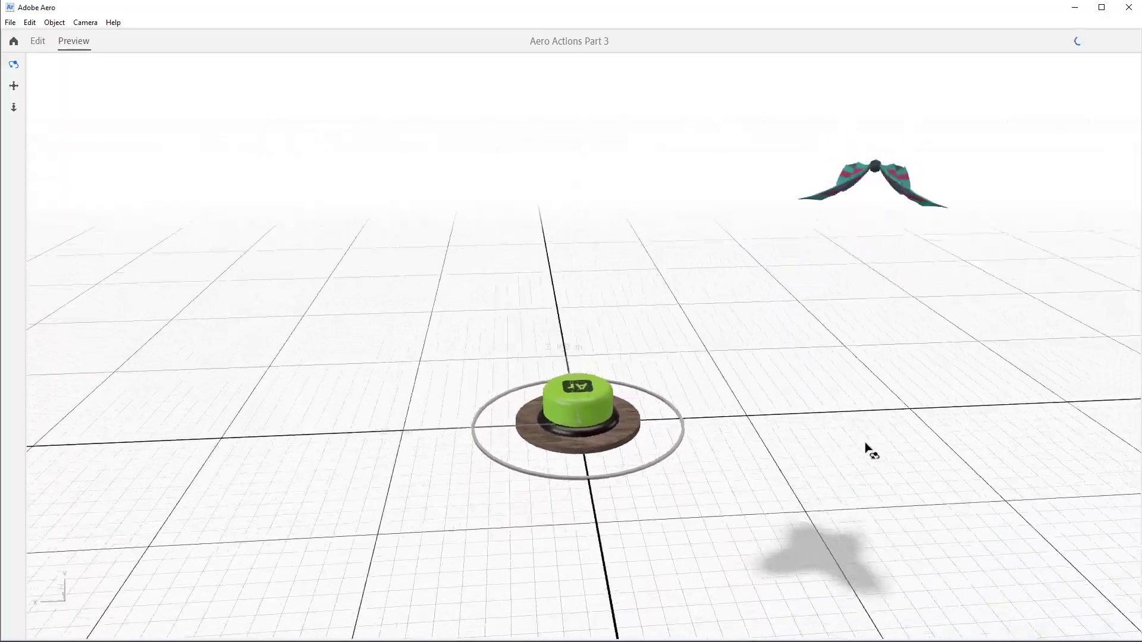